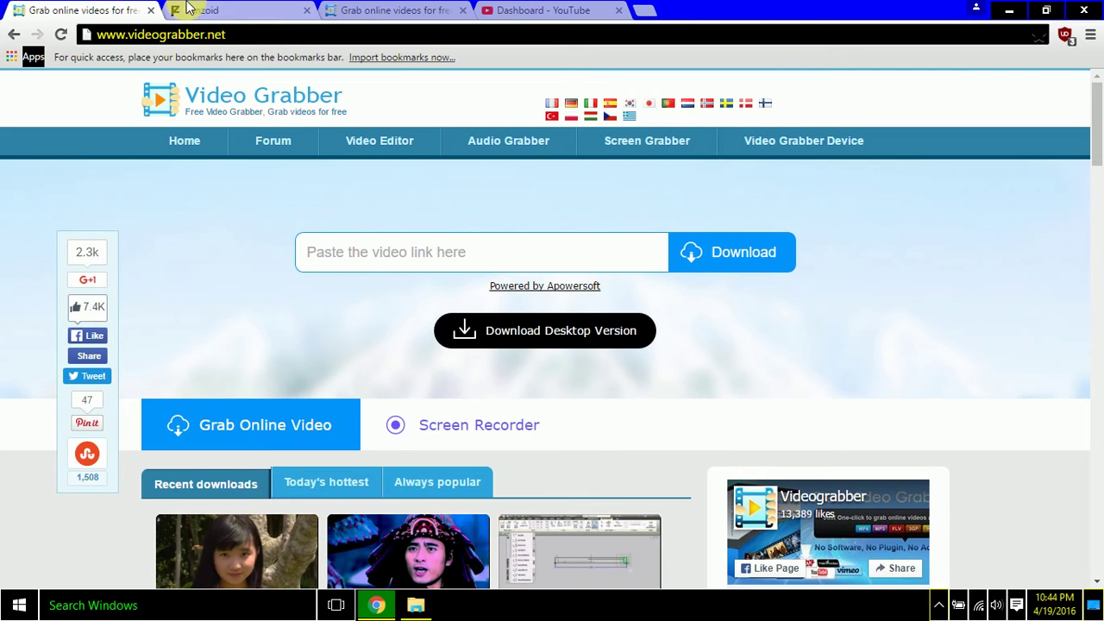
- Switch from the Video Grabber site to the Panzoid home page tab
{"action": "left_click", "coordinate": [213, 9]}
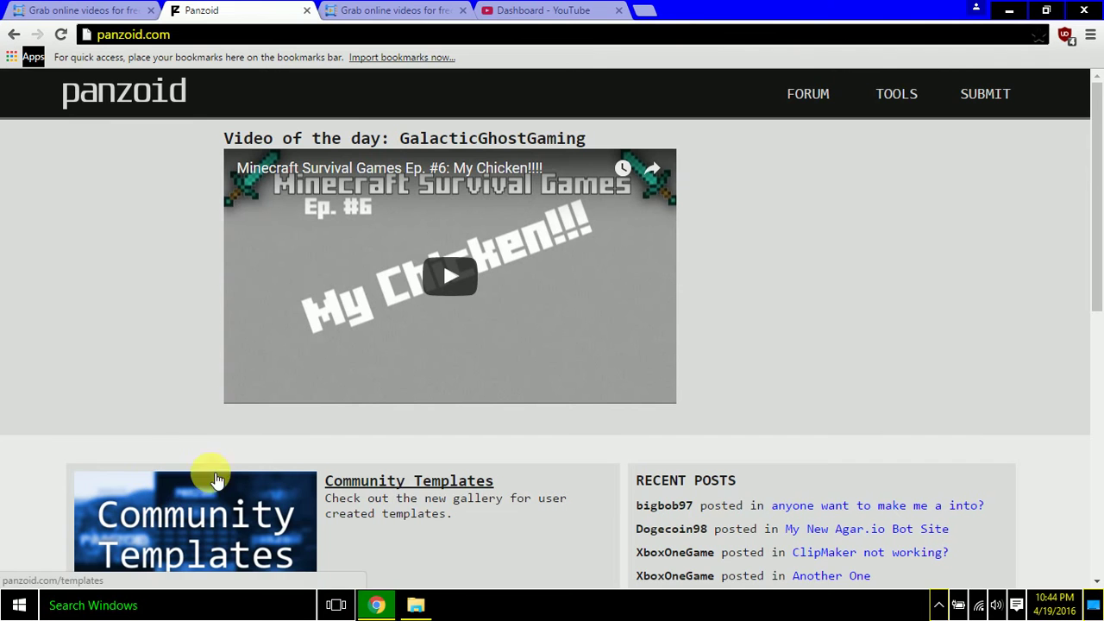
- Scroll through the Panzoid home page to review its list of tools
{"action": "scroll", "coordinate": [166, 320], "scroll_direction": "down", "scroll_amount": 2}
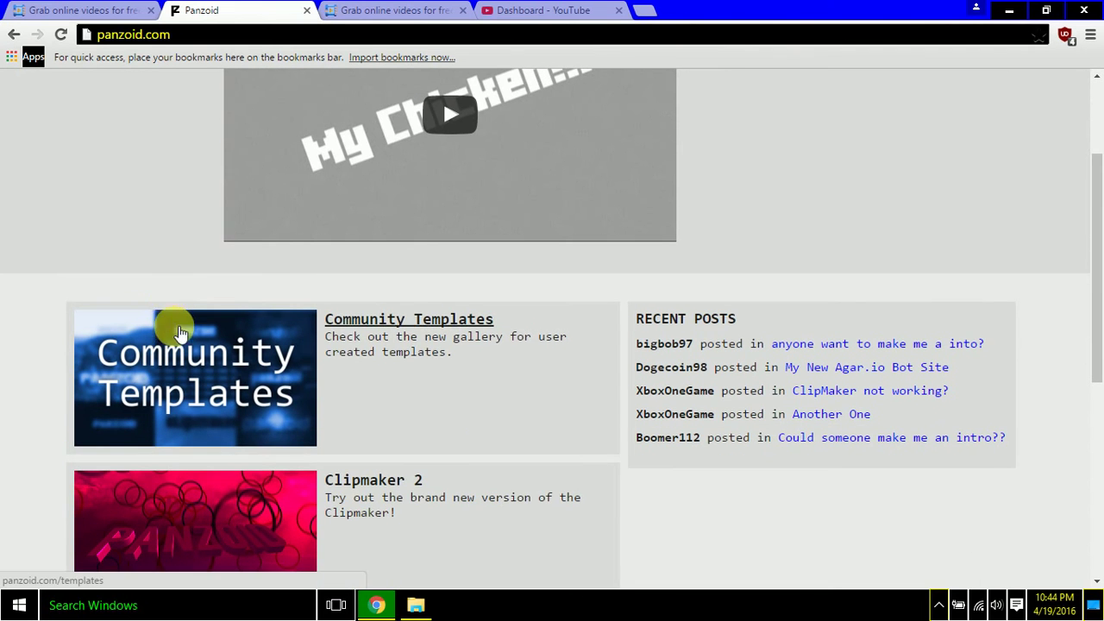
{"action": "scroll", "coordinate": [313, 414], "scroll_direction": "down", "scroll_amount": 1}
{"action": "scroll", "coordinate": [306, 396], "scroll_direction": "down", "scroll_amount": 4}
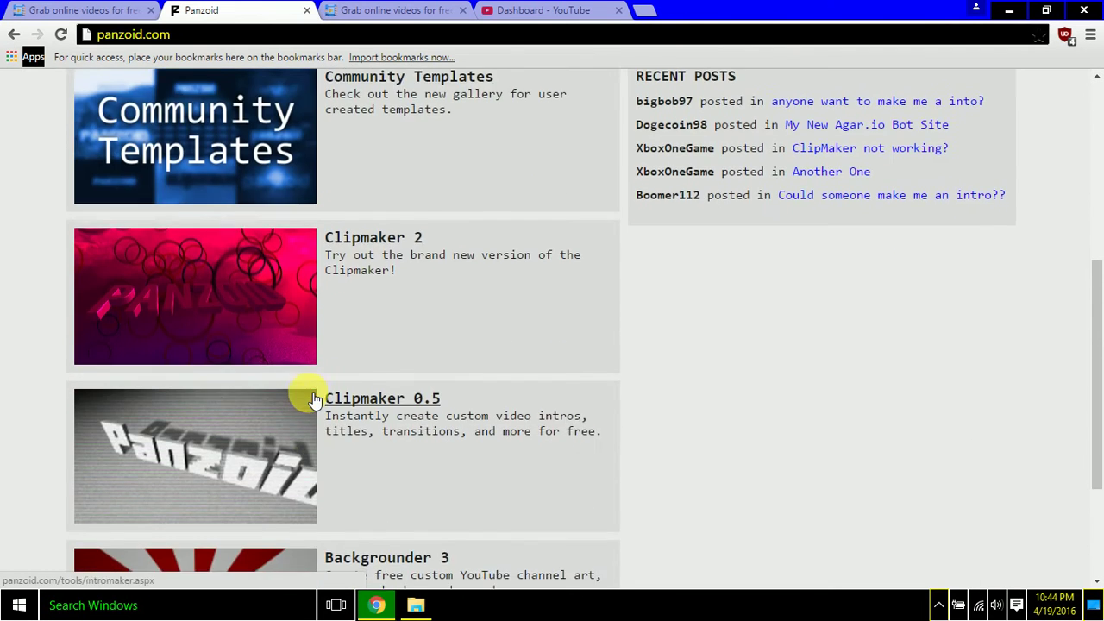
{"action": "scroll", "coordinate": [207, 321], "scroll_direction": "up", "scroll_amount": 1}
{"action": "scroll", "coordinate": [231, 325], "scroll_direction": "up", "scroll_amount": 4}
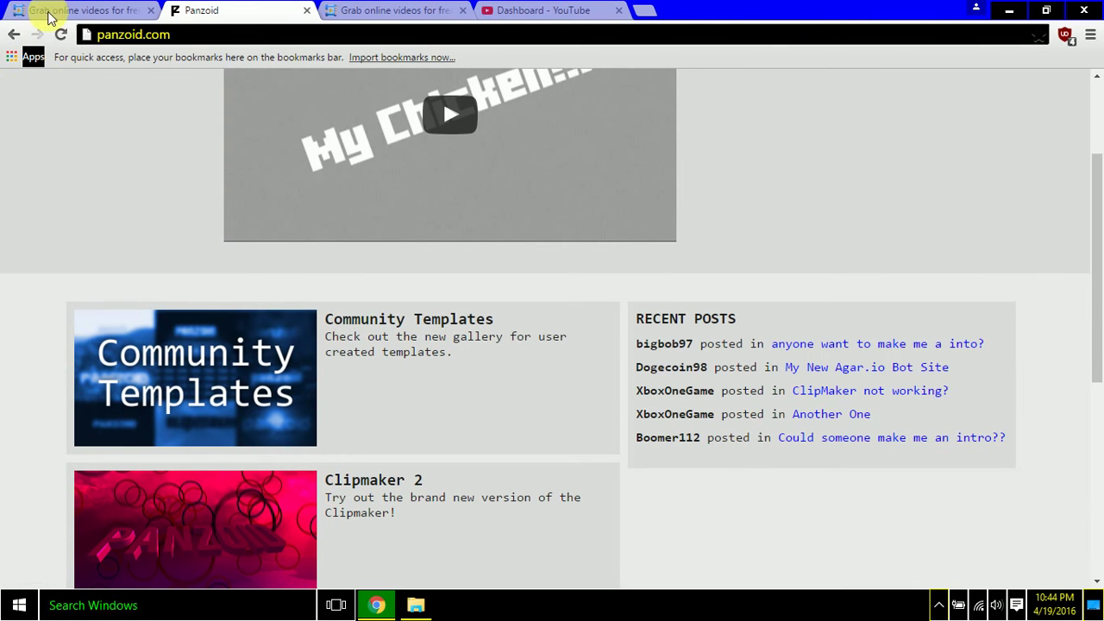
{"action": "scroll", "coordinate": [190, 161], "scroll_direction": "up", "scroll_amount": 2}
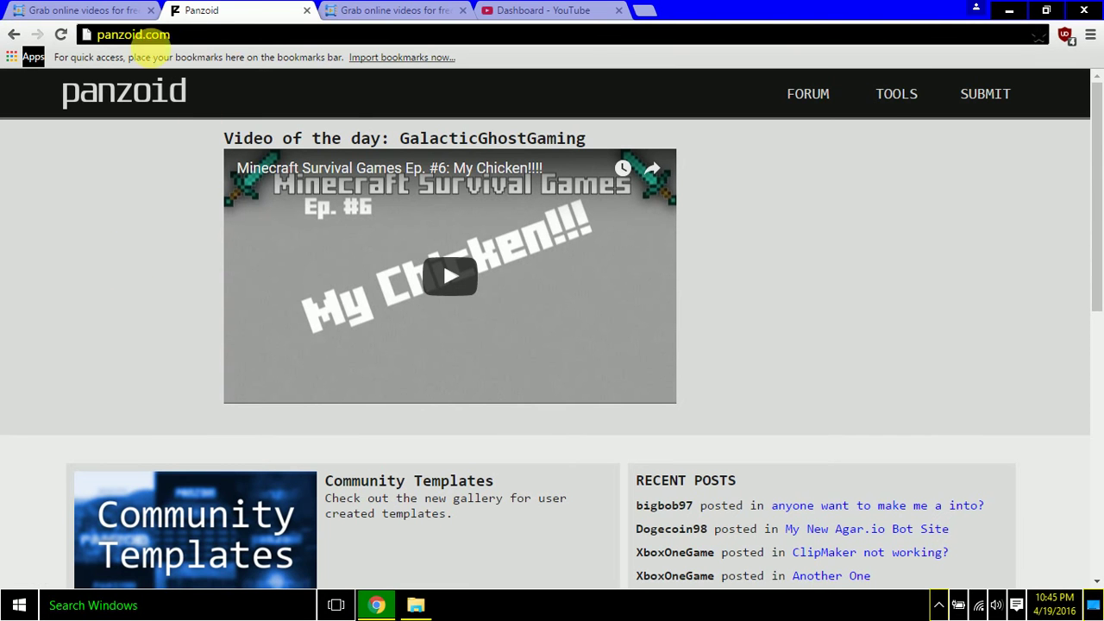
- Select the panzoid.com address, deselect it, and scroll through the tools list again
{"action": "left_click", "coordinate": [212, 38]}
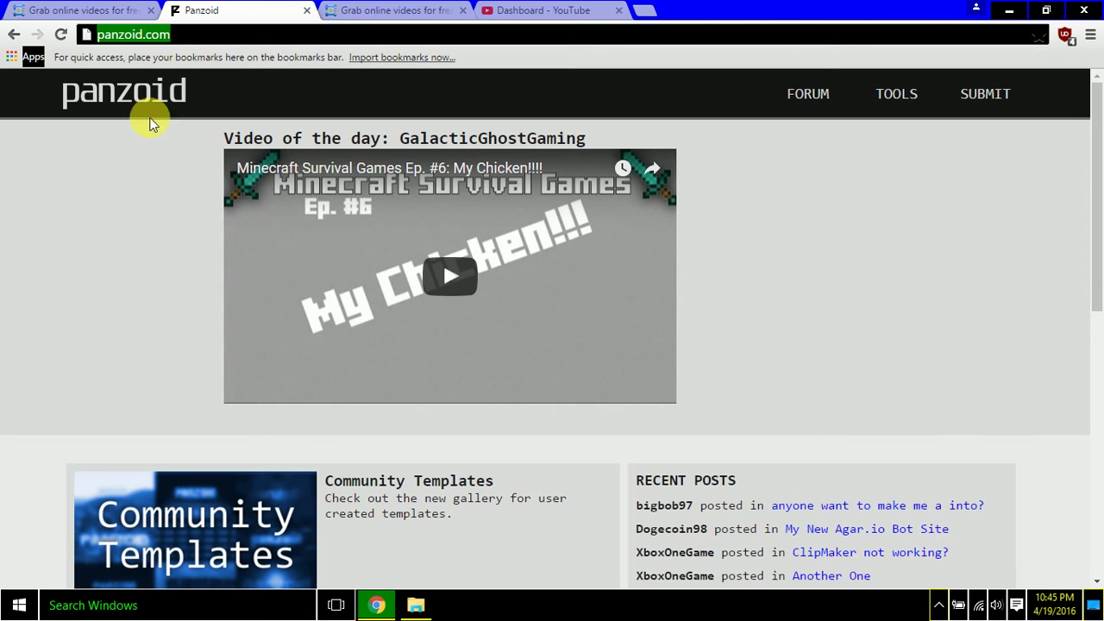
{"action": "left_click", "coordinate": [226, 38]}
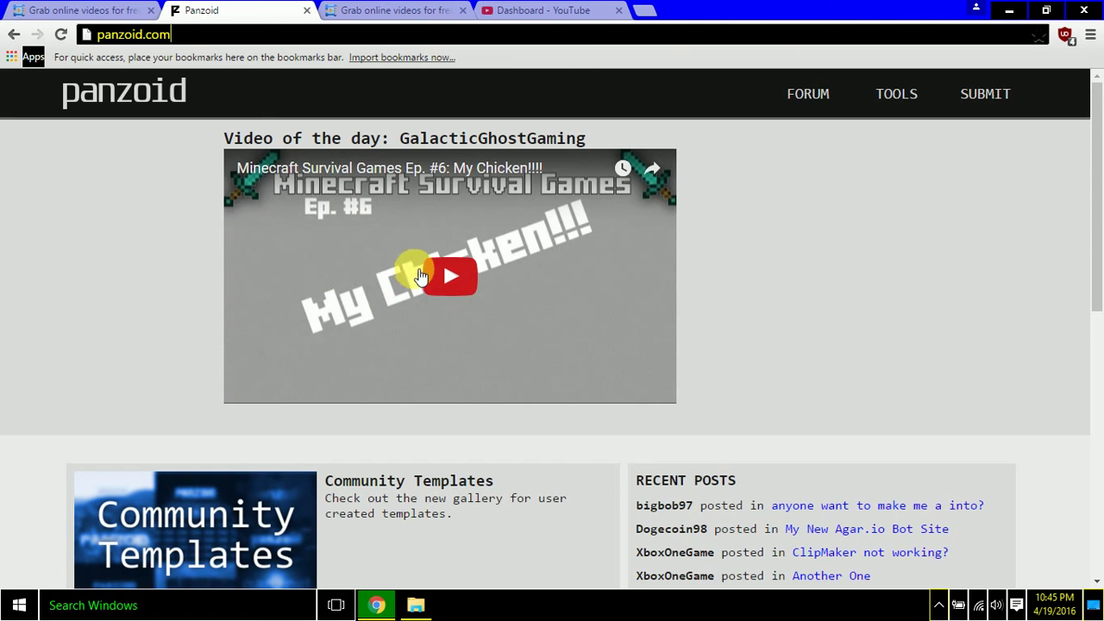
{"action": "scroll", "coordinate": [414, 285], "scroll_direction": "down", "scroll_amount": 2}
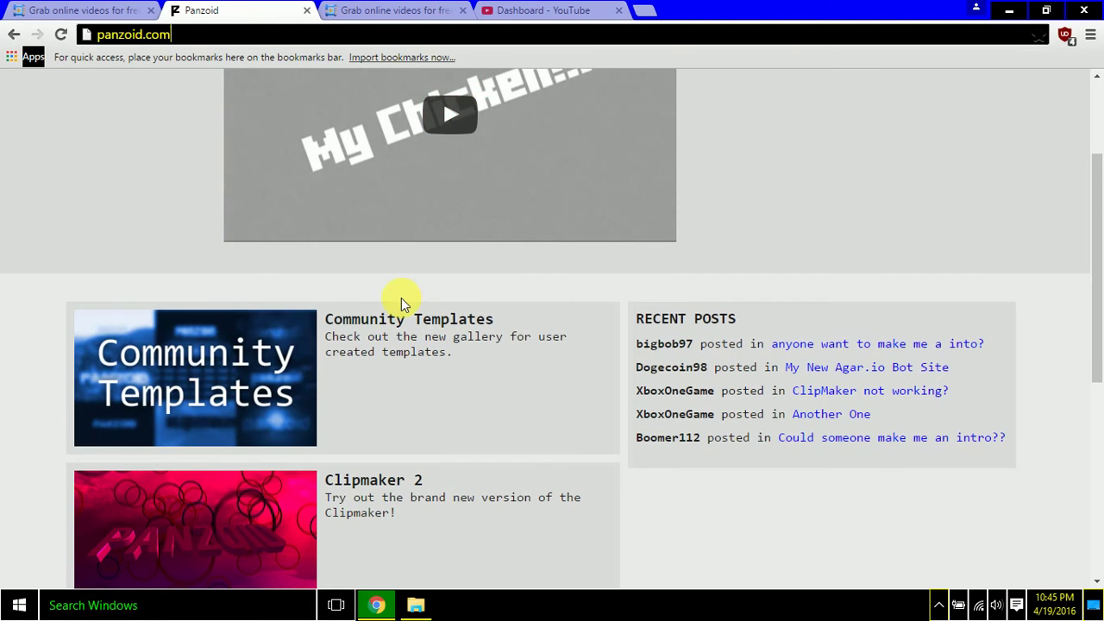
{"action": "scroll", "coordinate": [356, 293], "scroll_direction": "up", "scroll_amount": 2}
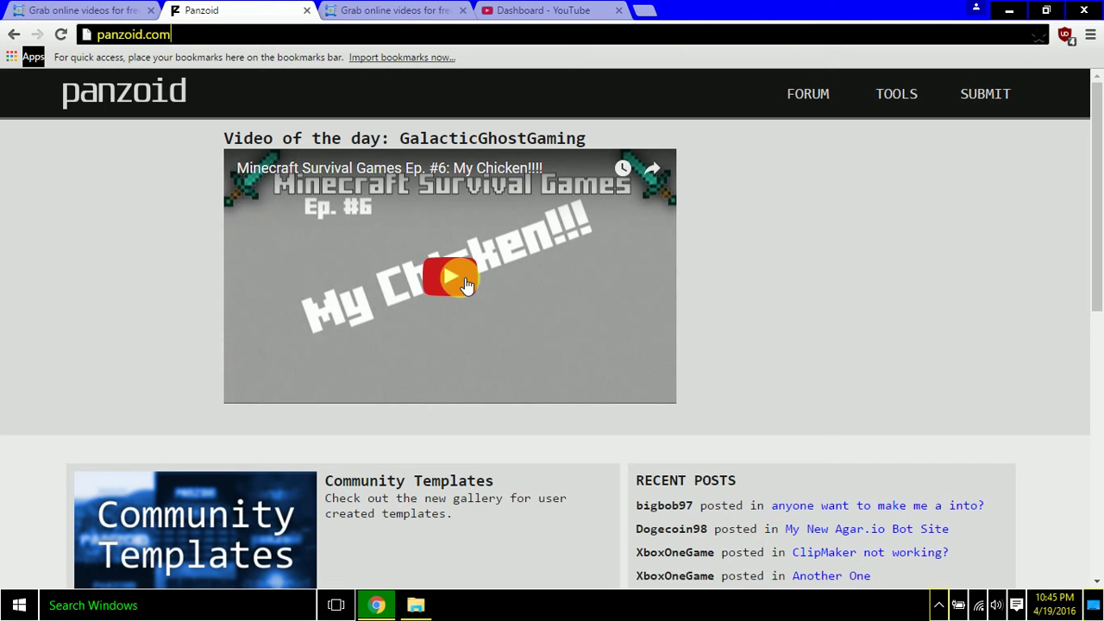
{"action": "scroll", "coordinate": [207, 395], "scroll_direction": "down", "scroll_amount": 2}
{"action": "scroll", "coordinate": [213, 399], "scroll_direction": "down", "scroll_amount": 5}
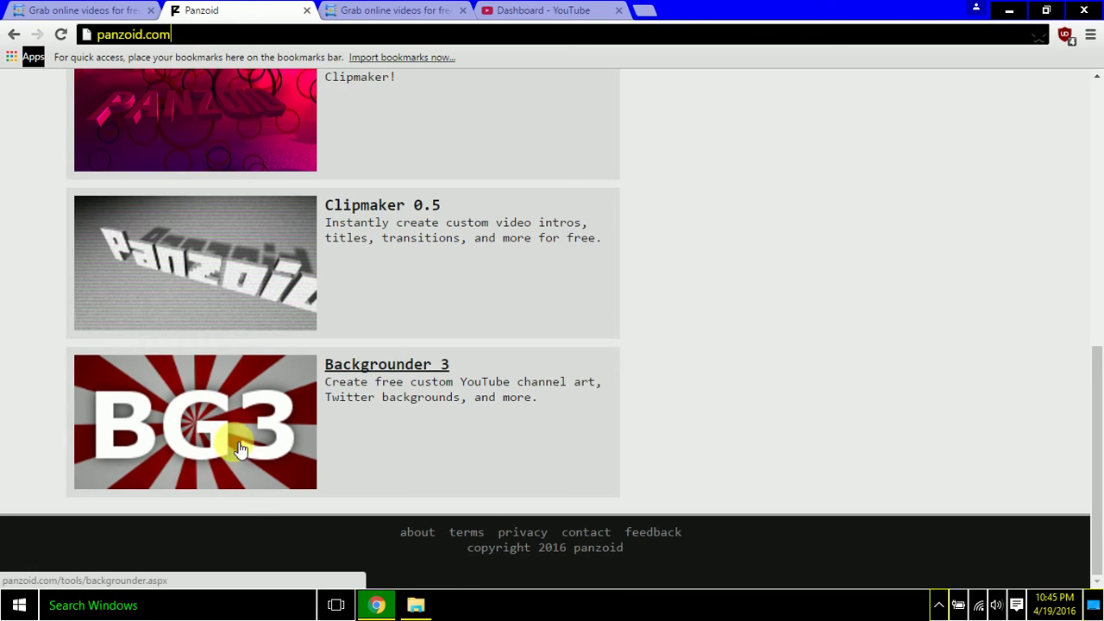
{"action": "scroll", "coordinate": [388, 402], "scroll_direction": "up", "scroll_amount": 3}
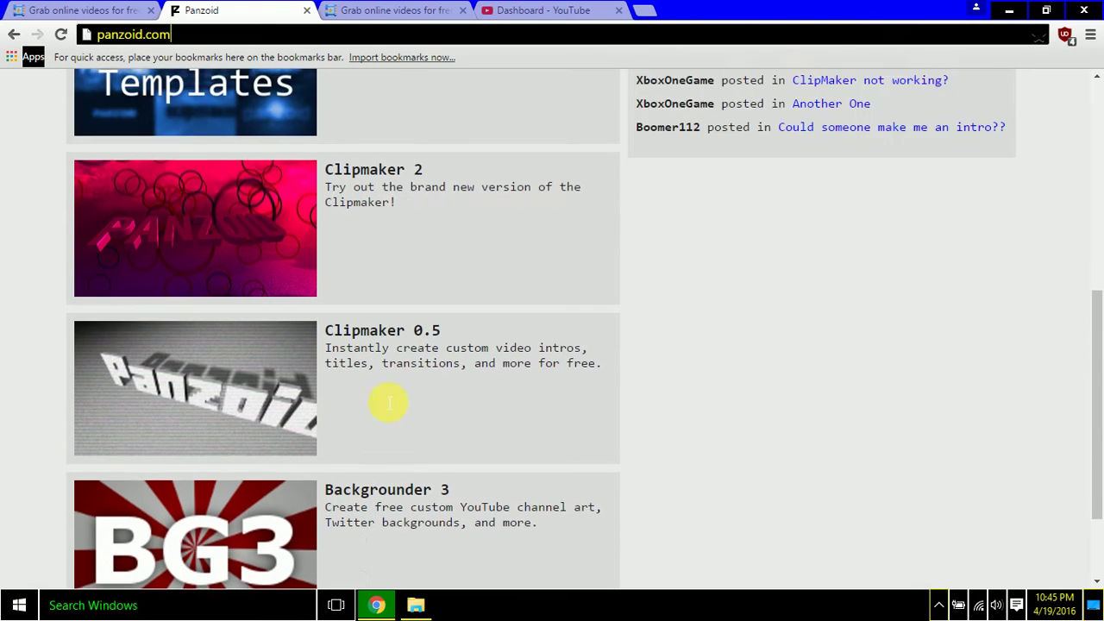
{"action": "scroll", "coordinate": [388, 403], "scroll_direction": "up", "scroll_amount": 1}
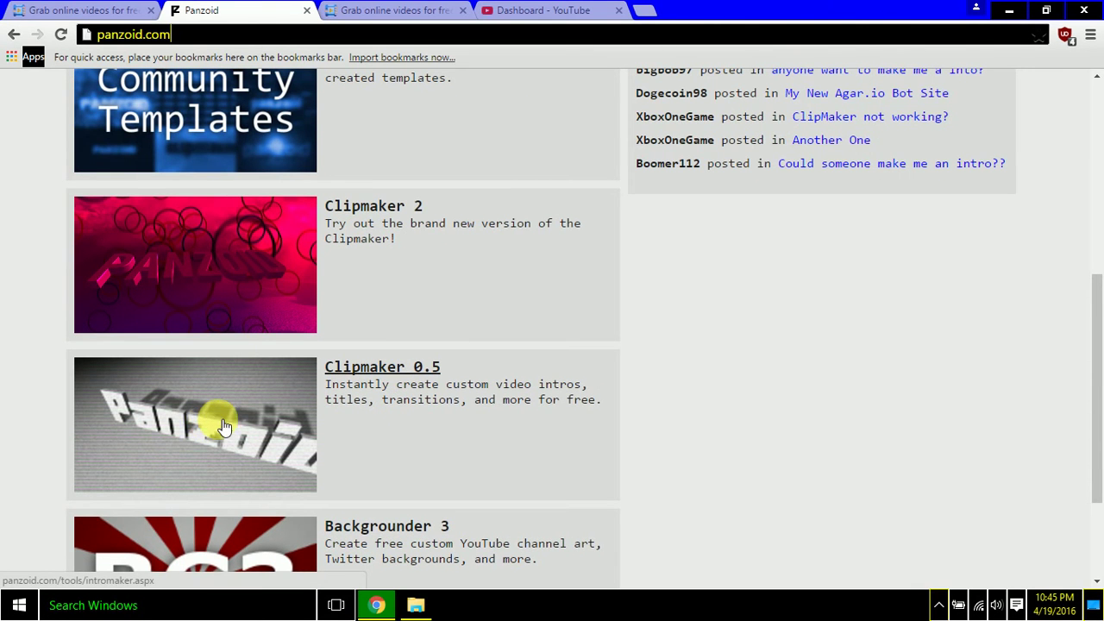
{"action": "scroll", "coordinate": [223, 376], "scroll_direction": "up", "scroll_amount": 4}
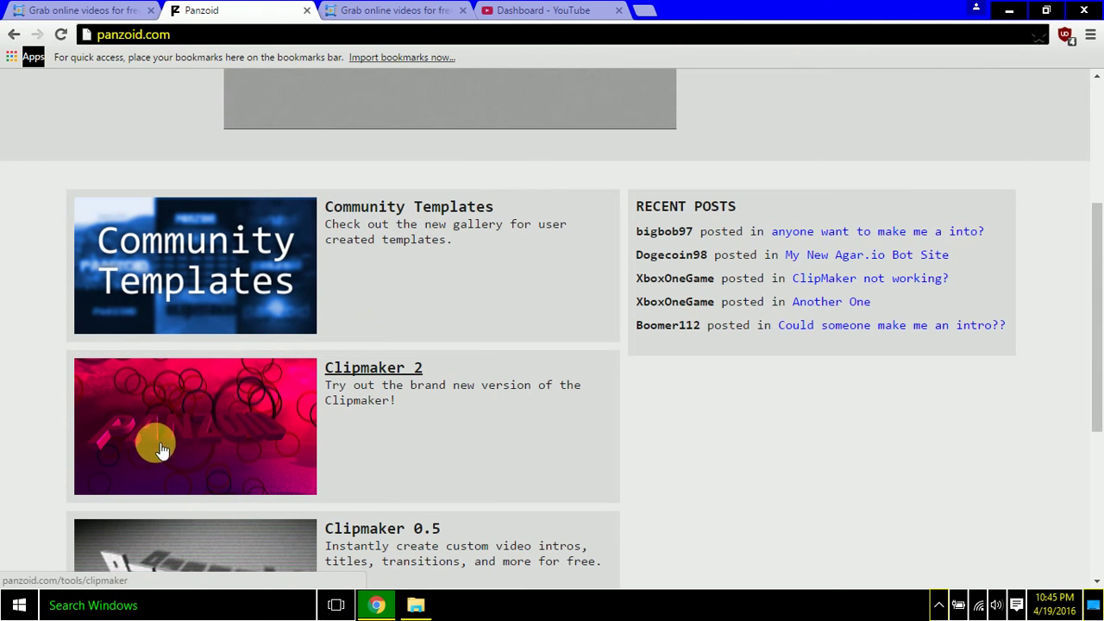
- Open the Community Templates gallery and scroll through the newest templates
{"action": "left_click", "coordinate": [392, 209]}
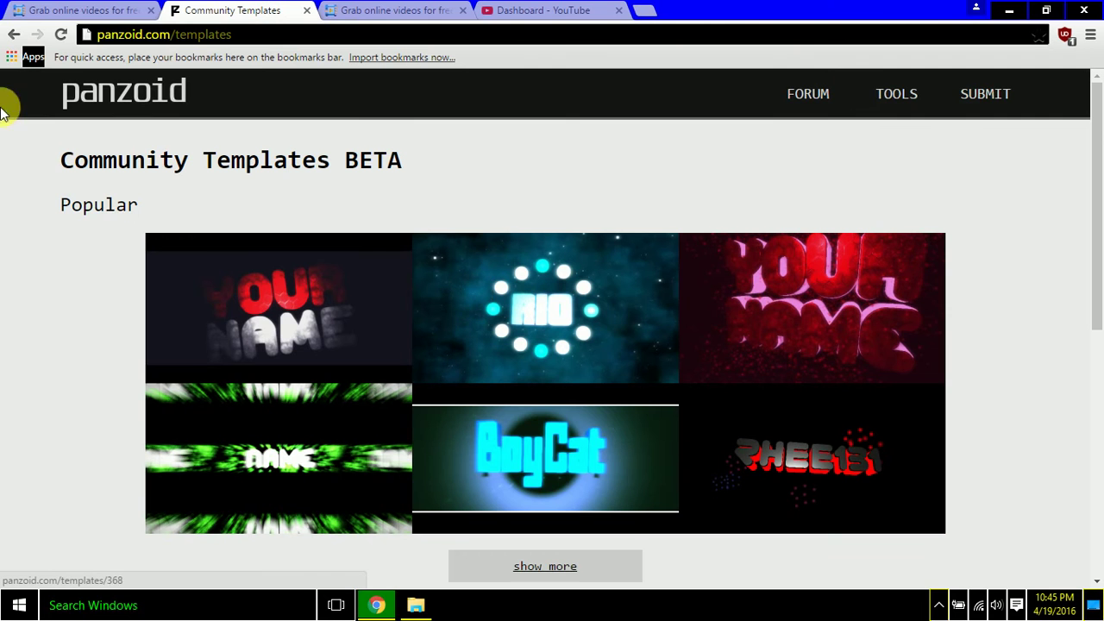
{"action": "scroll", "coordinate": [521, 441], "scroll_direction": "down", "scroll_amount": 1}
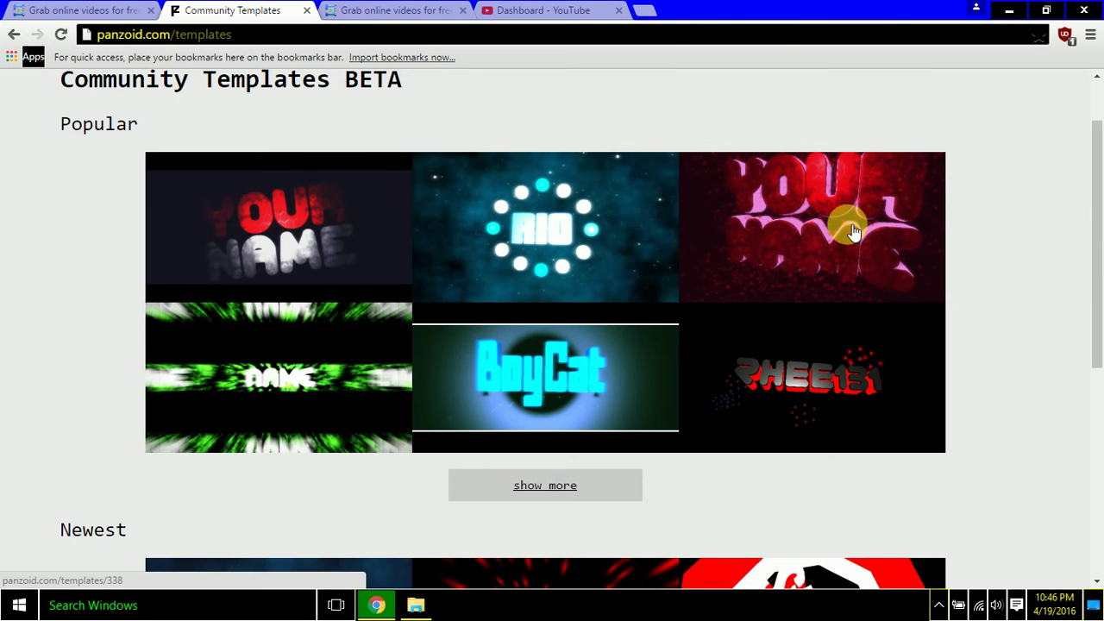
{"action": "scroll", "coordinate": [770, 271], "scroll_direction": "down", "scroll_amount": 5}
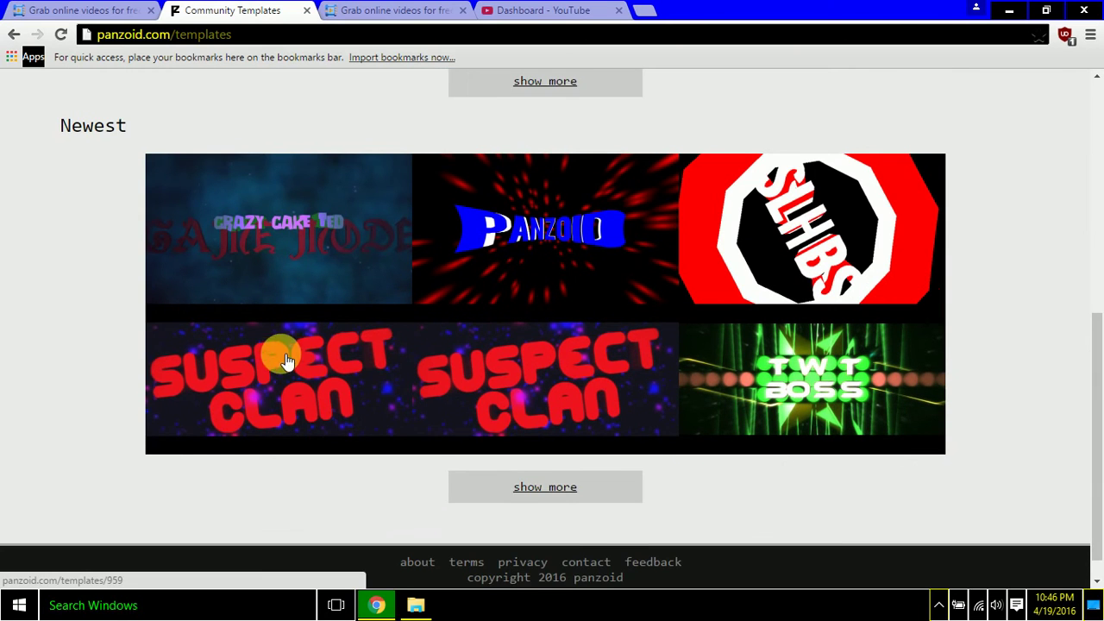
{"action": "scroll", "coordinate": [483, 414], "scroll_direction": "down", "scroll_amount": 1}
- Load more of the newest templates and scroll through the expanded grid
{"action": "left_click", "coordinate": [542, 459]}
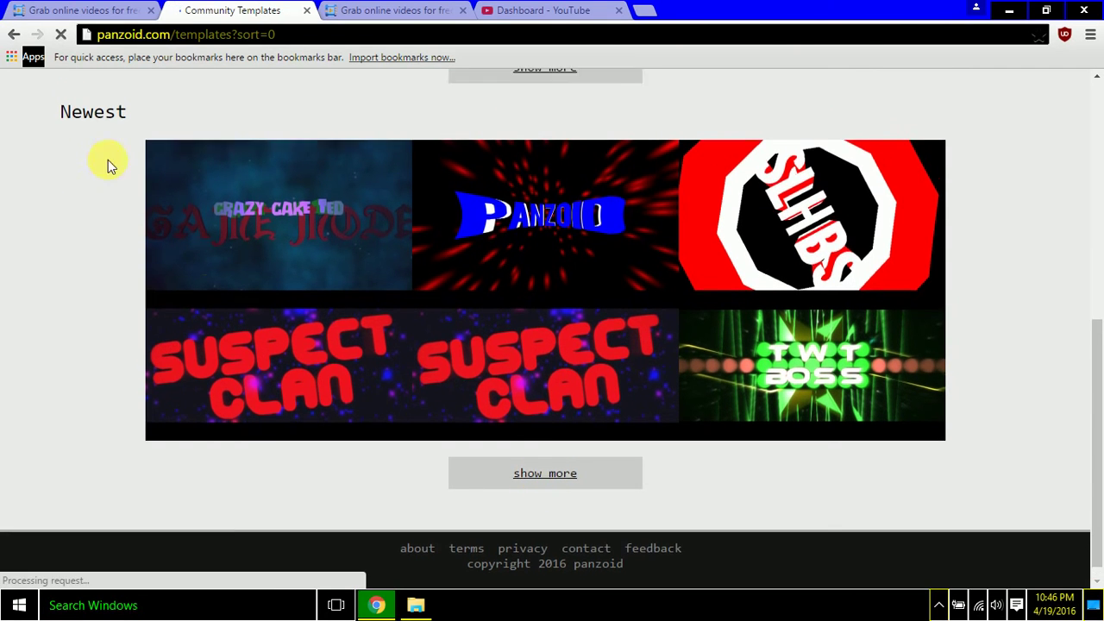
{"action": "scroll", "coordinate": [246, 160], "scroll_direction": "down", "scroll_amount": 1}
{"action": "scroll", "coordinate": [449, 172], "scroll_direction": "up", "scroll_amount": 1}
{"action": "scroll", "coordinate": [483, 242], "scroll_direction": "down", "scroll_amount": 3}
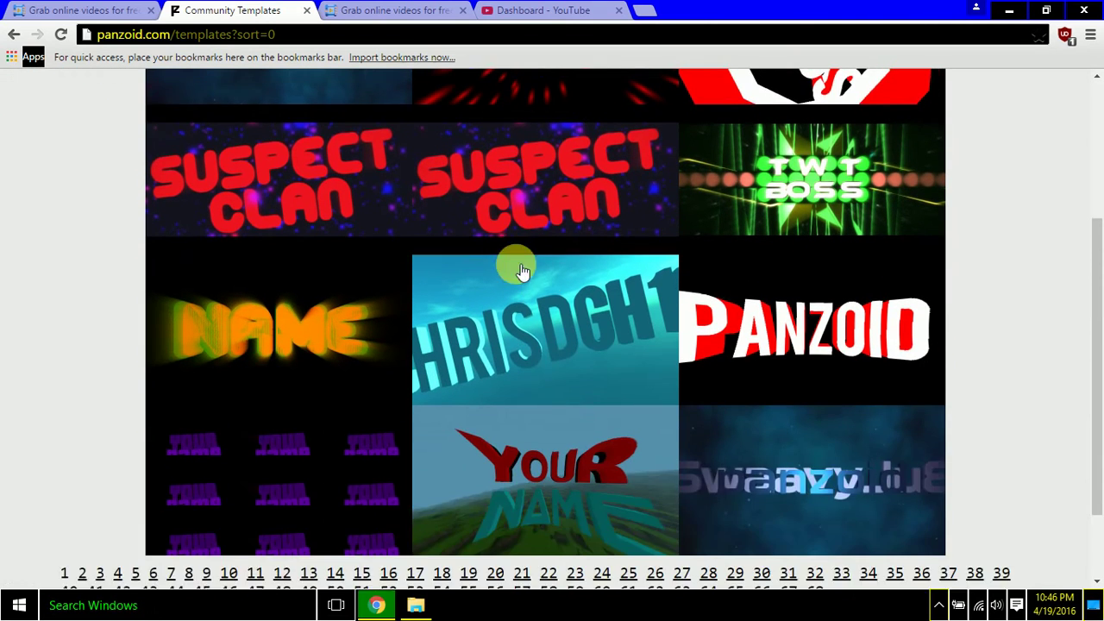
{"action": "scroll", "coordinate": [522, 272], "scroll_direction": "down", "scroll_amount": 2}
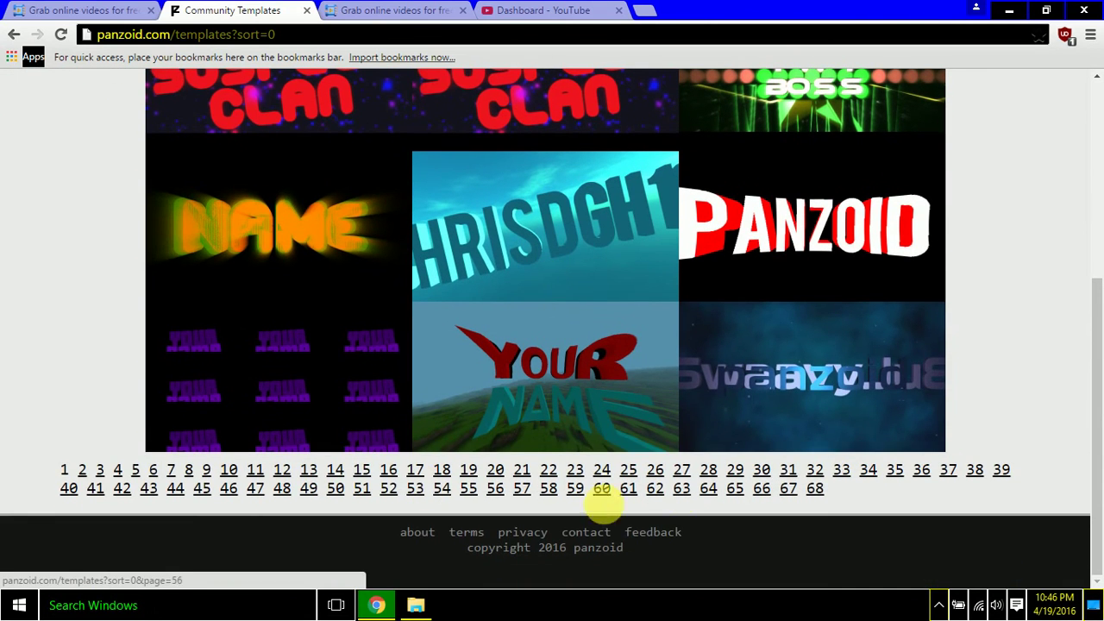
{"action": "scroll", "coordinate": [681, 419], "scroll_direction": "up", "scroll_amount": 4}
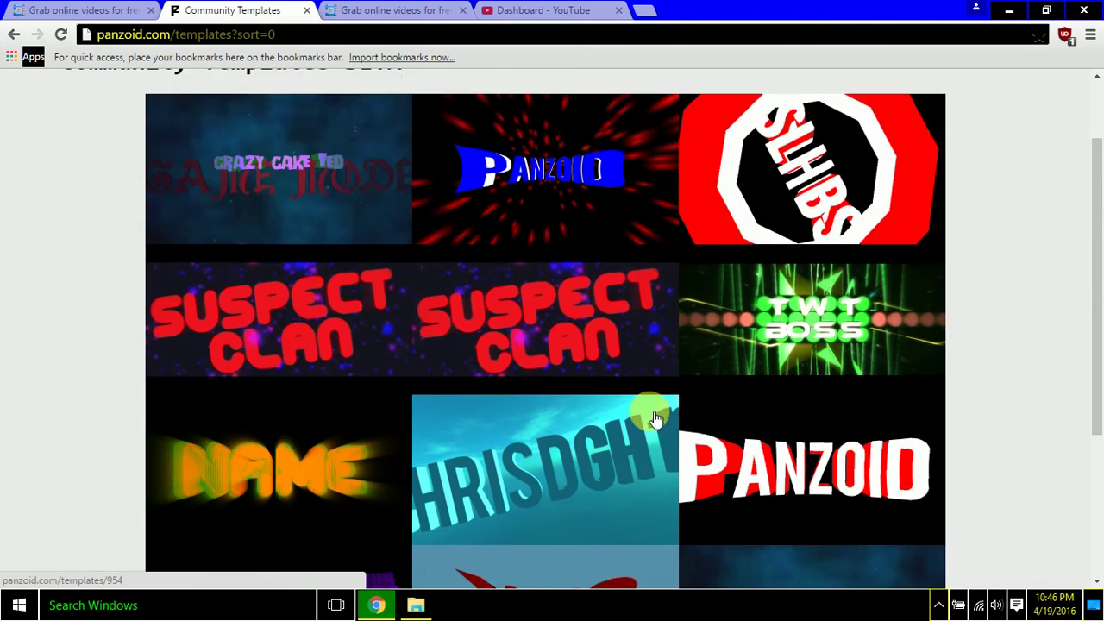
{"action": "scroll", "coordinate": [640, 406], "scroll_direction": "down", "scroll_amount": 4}
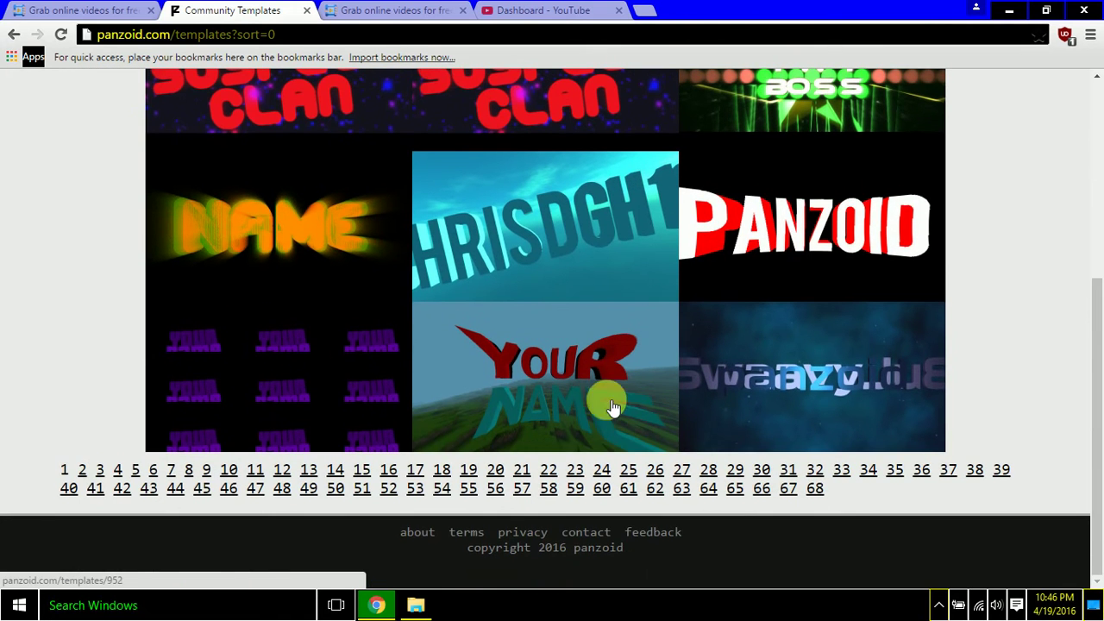
{"action": "scroll", "coordinate": [653, 402], "scroll_direction": "up", "scroll_amount": 3}
{"action": "scroll", "coordinate": [569, 357], "scroll_direction": "up", "scroll_amount": 1}
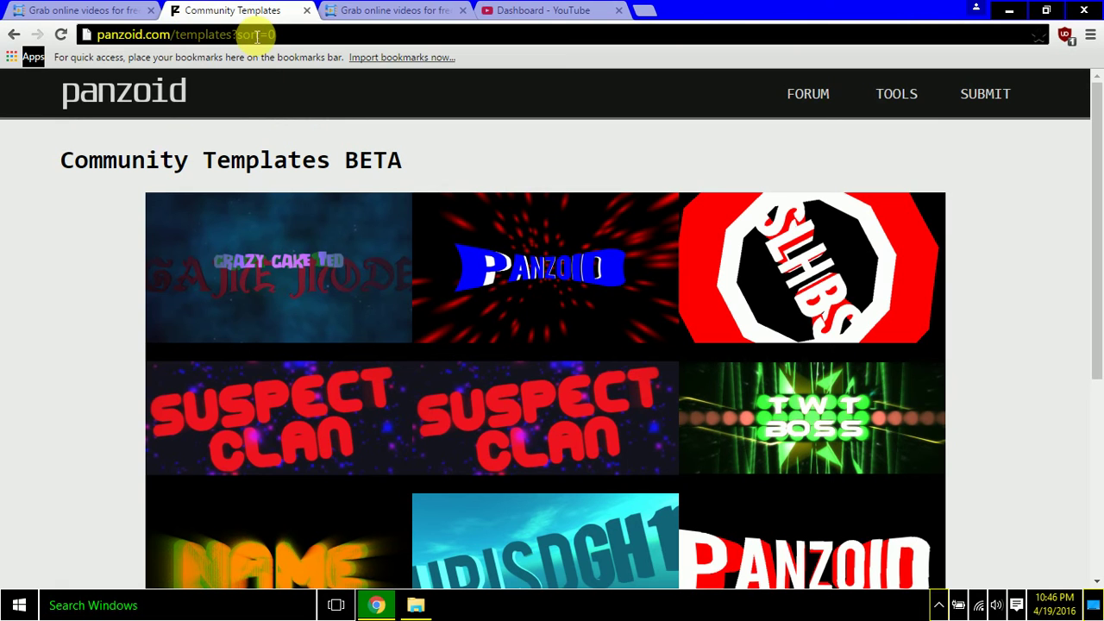
- Go back to the popular templates and scroll the grid to the fiery red NAME intros
{"action": "left_click", "coordinate": [14, 34]}
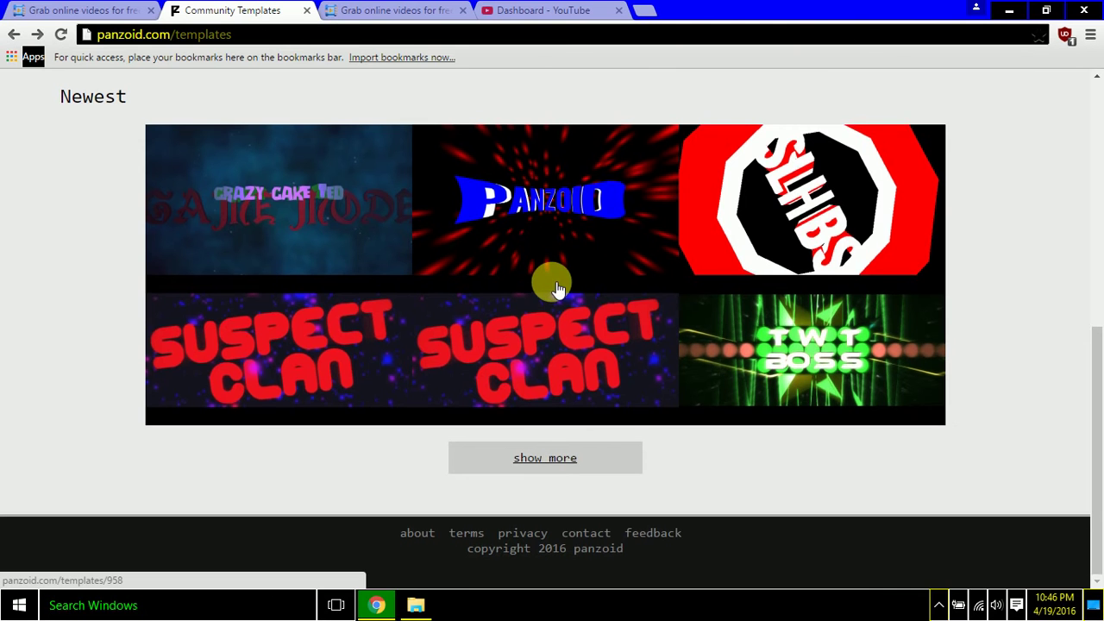
{"action": "scroll", "coordinate": [552, 282], "scroll_direction": "up", "scroll_amount": 6}
{"action": "scroll", "coordinate": [517, 258], "scroll_direction": "down", "scroll_amount": 2}
{"action": "scroll", "coordinate": [512, 251], "scroll_direction": "up", "scroll_amount": 2}
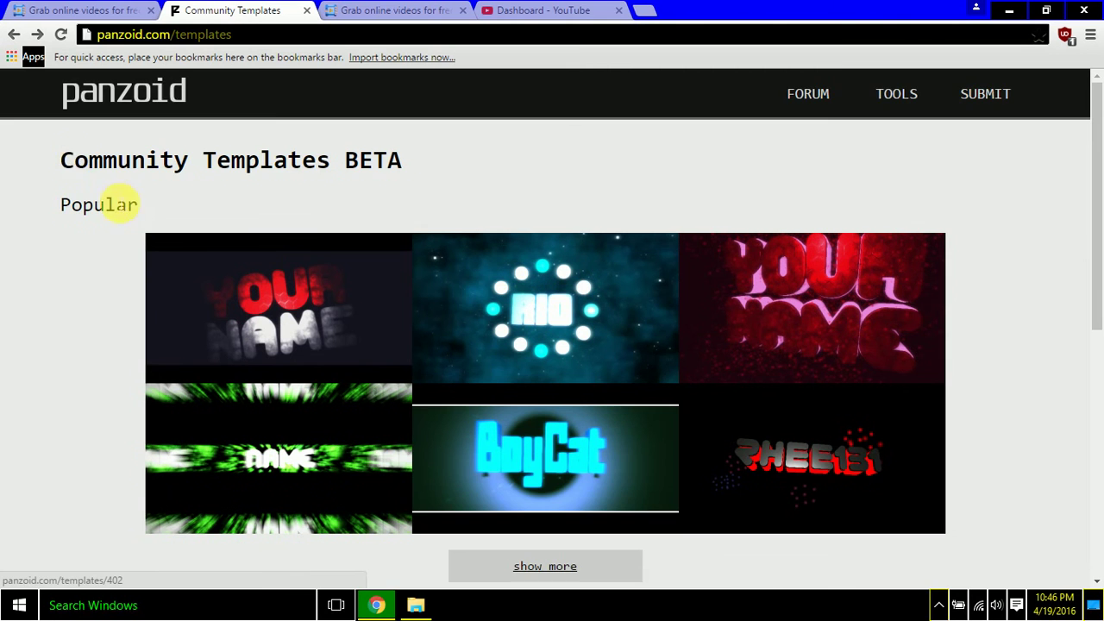
{"action": "scroll", "coordinate": [512, 295], "scroll_direction": "down", "scroll_amount": 2}
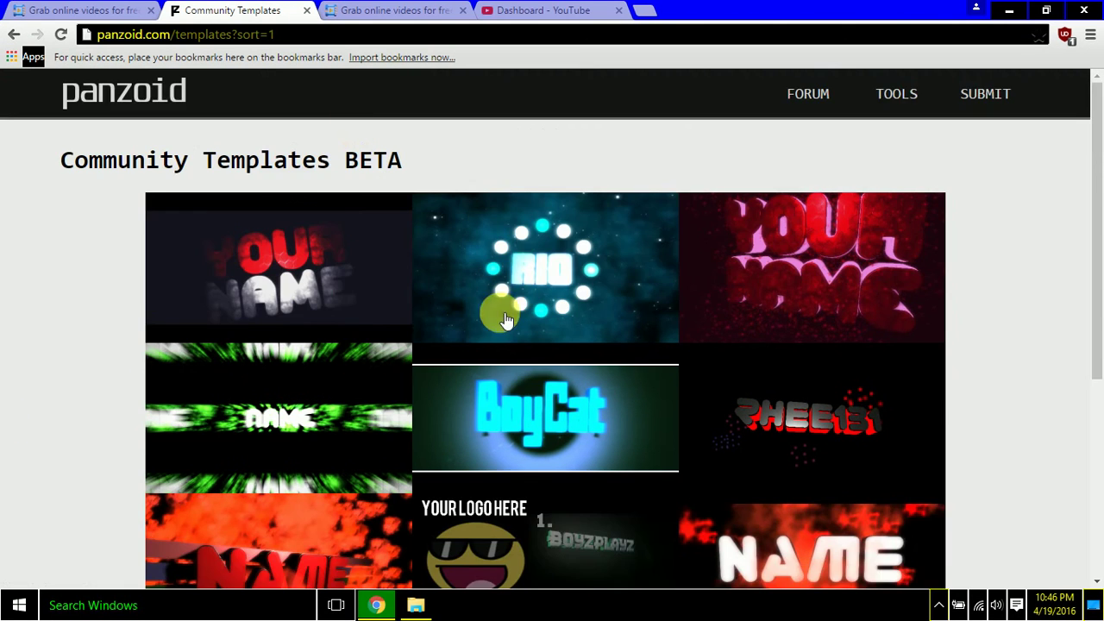
{"action": "scroll", "coordinate": [507, 320], "scroll_direction": "down", "scroll_amount": 3}
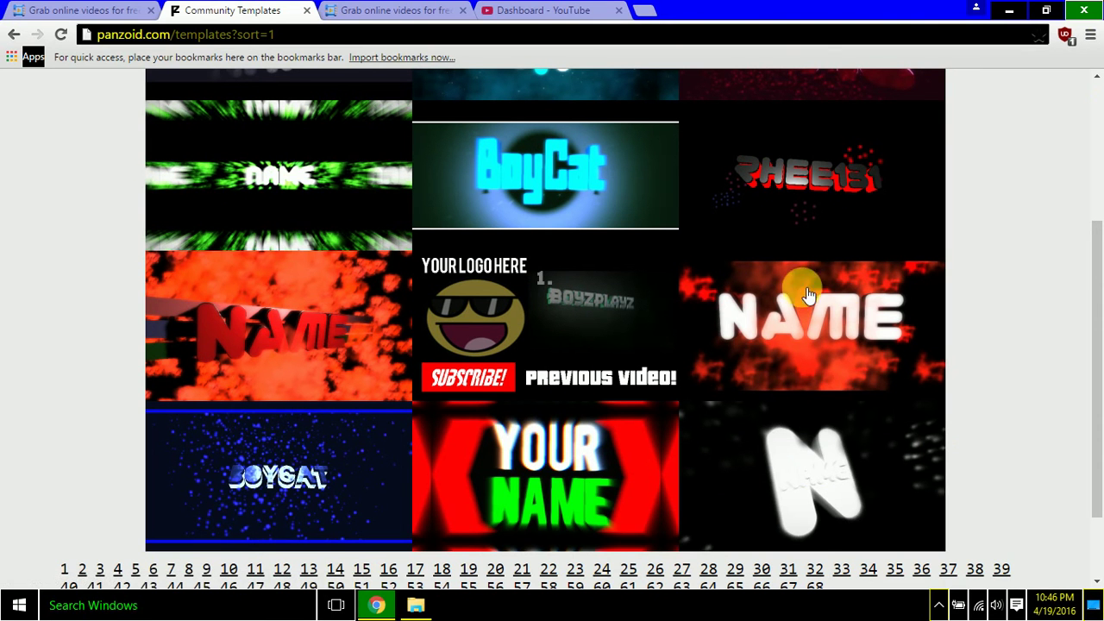
- Open the fiery red NAME template's page and load it into the Clipmaker editor
{"action": "left_click", "coordinate": [845, 365]}
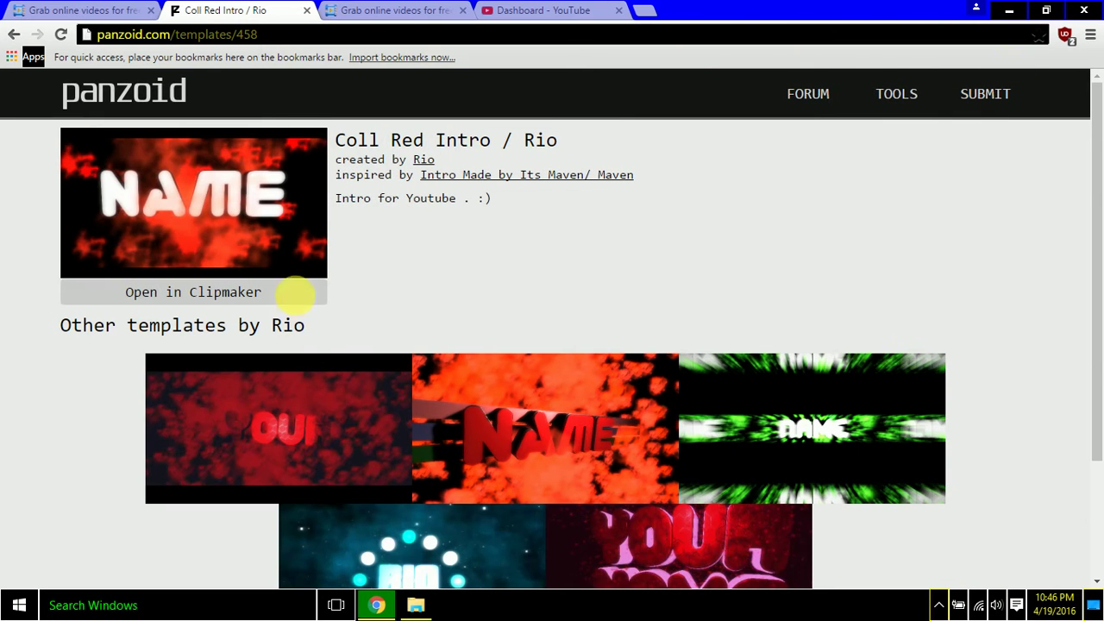
{"action": "scroll", "coordinate": [621, 352], "scroll_direction": "down", "scroll_amount": 2}
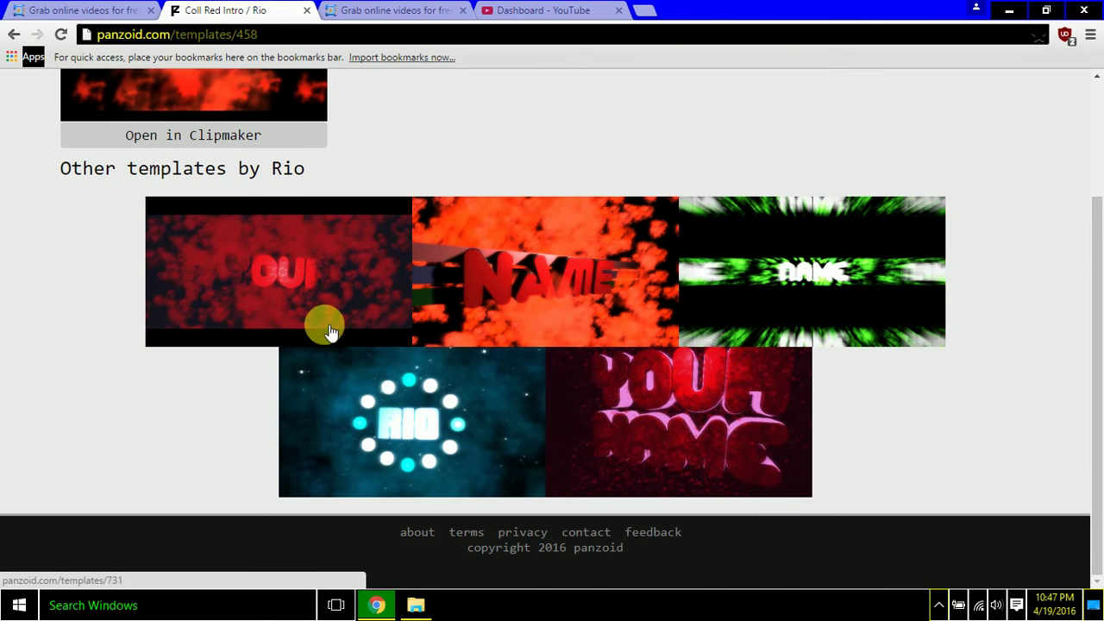
{"action": "scroll", "coordinate": [505, 320], "scroll_direction": "up", "scroll_amount": 2}
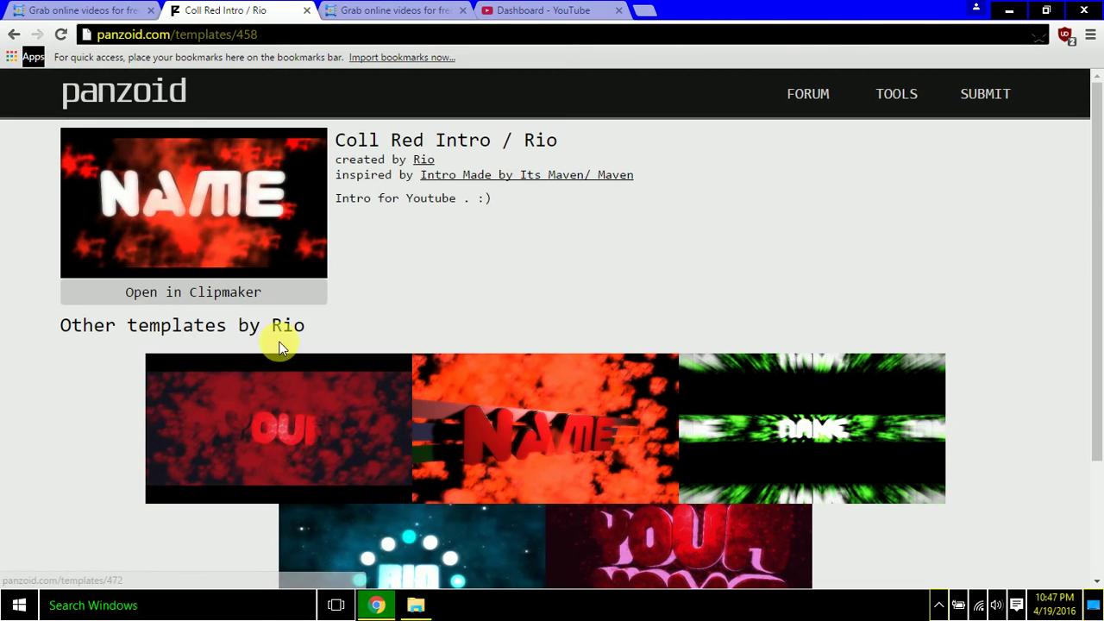
{"action": "left_click", "coordinate": [204, 293]}
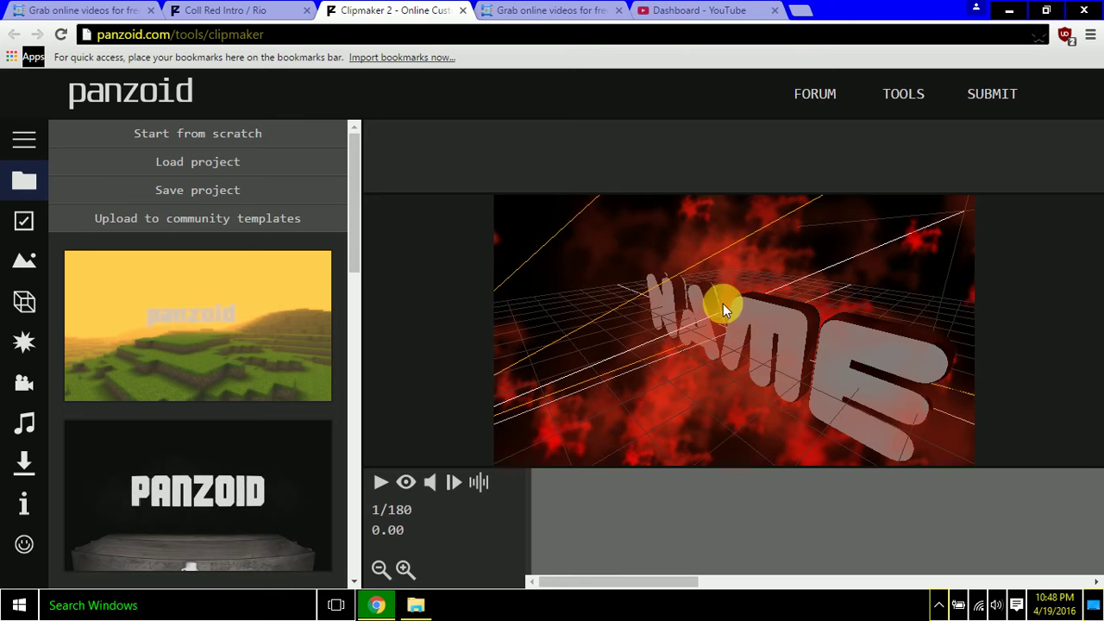
- Orbit the preview to a frontal view, play the intro, and pause at frame 70/330
{"action": "left_click_drag", "start_coordinate": [790, 320], "coordinate": [659, 318]}
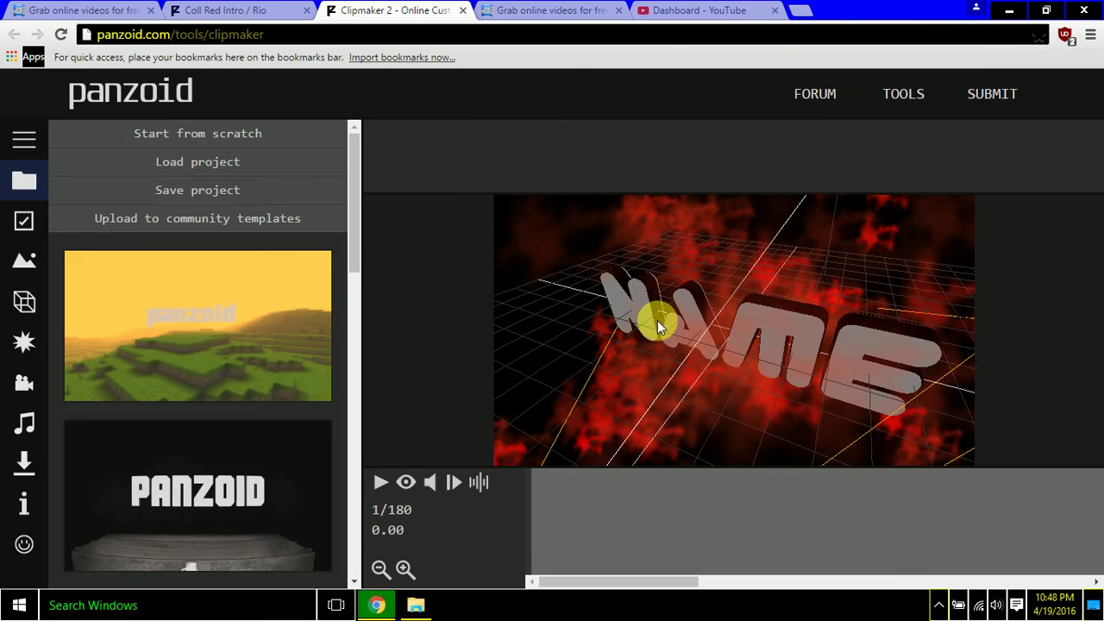
{"action": "left_click", "coordinate": [380, 482]}
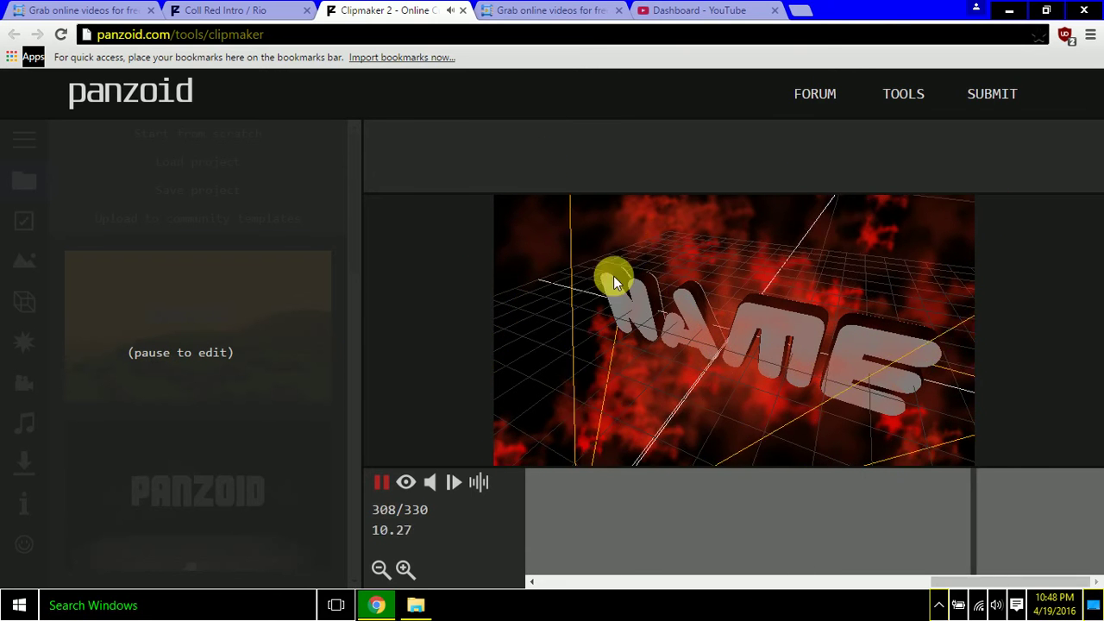
{"action": "left_click", "coordinate": [381, 481]}
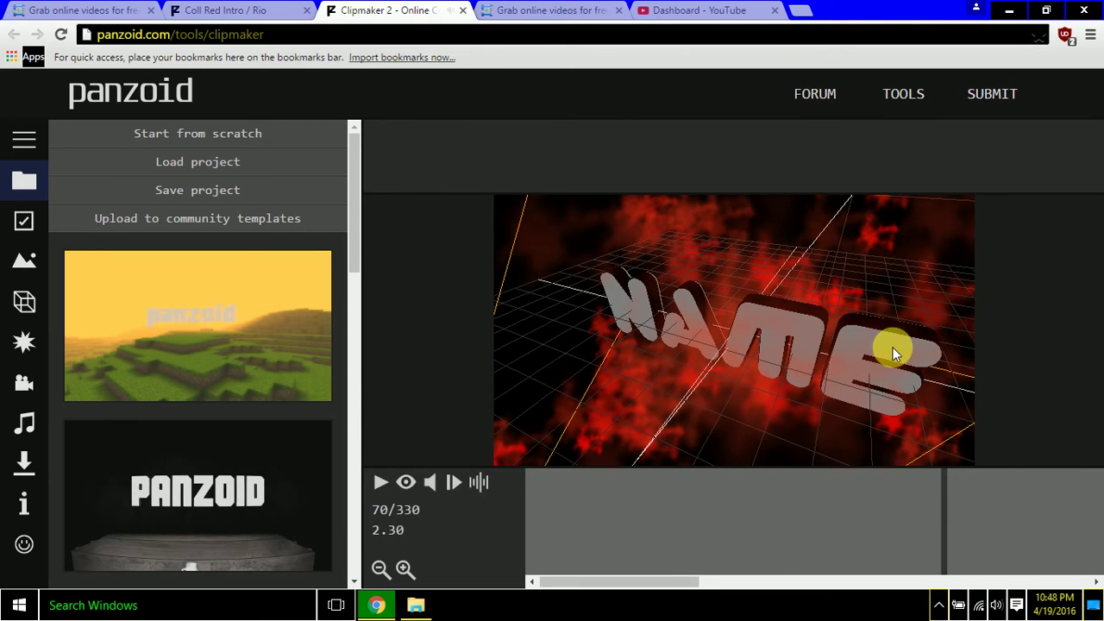
{"action": "left_click", "coordinate": [209, 12]}
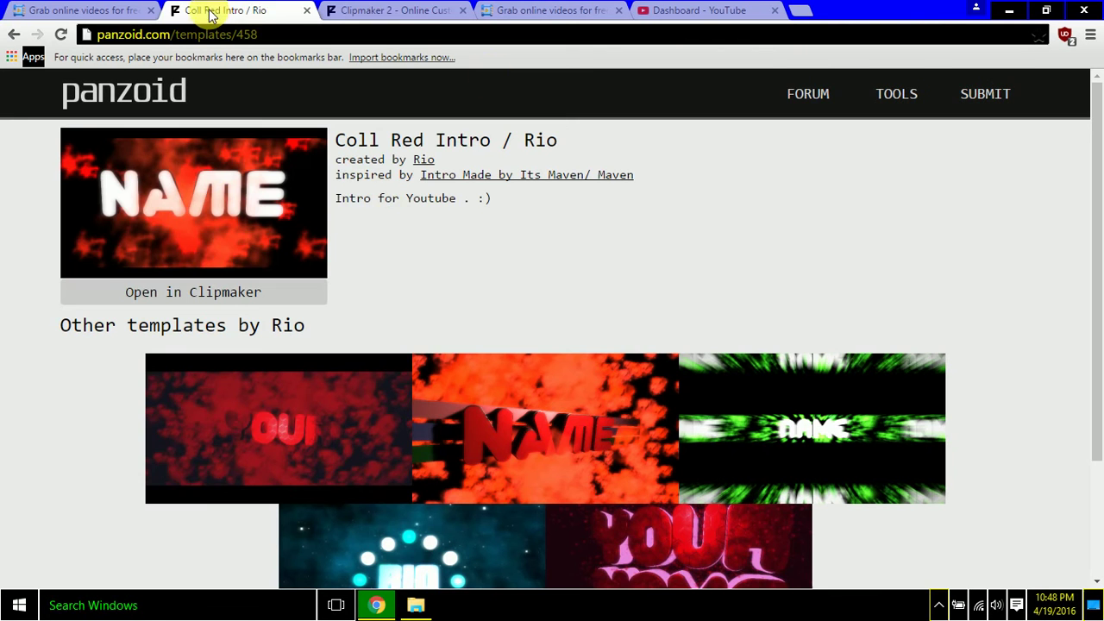
{"action": "left_click", "coordinate": [386, 11]}
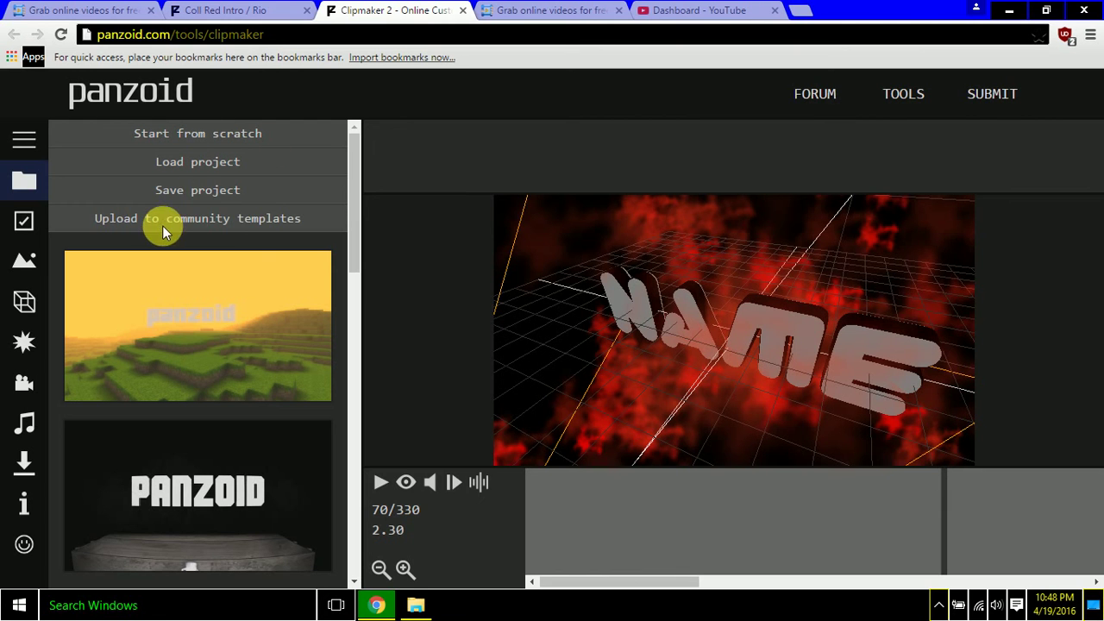
- In the first Text: NAME 3D layer, type the channel name over NAME, keeping the youre gone font
{"action": "left_click", "coordinate": [22, 304]}
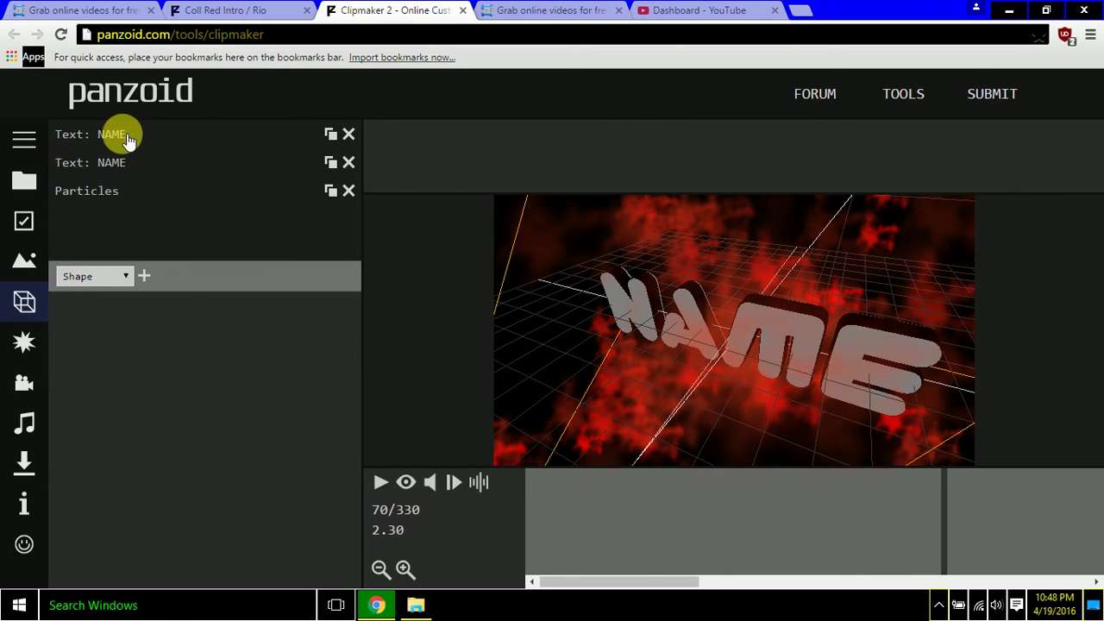
{"action": "left_click", "coordinate": [52, 133]}
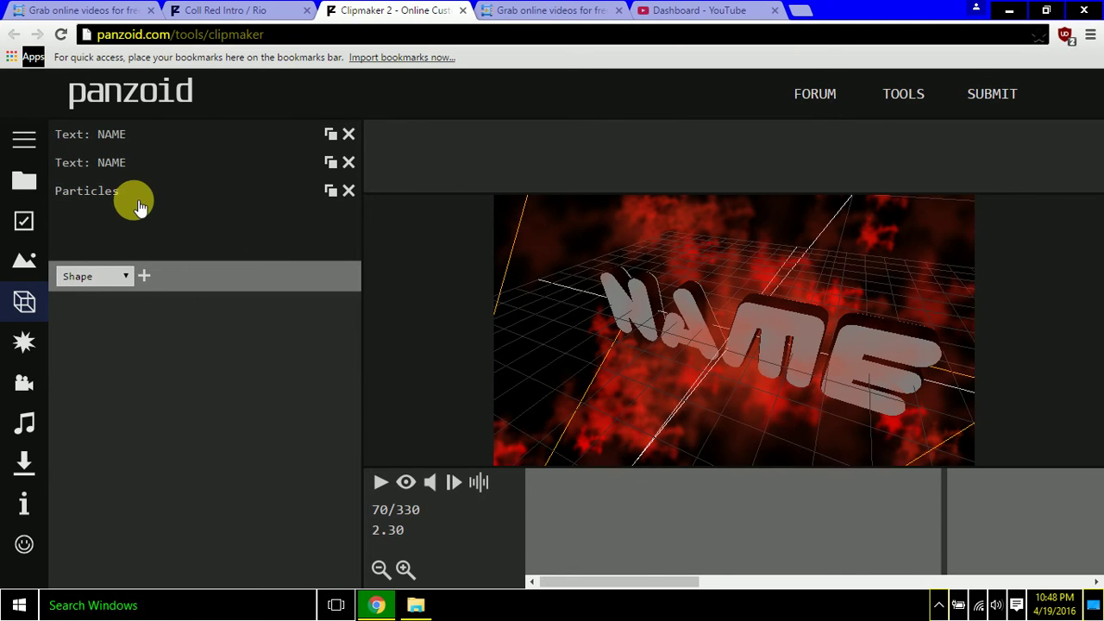
{"action": "left_click_drag", "start_coordinate": [136, 349], "coordinate": [51, 344]}
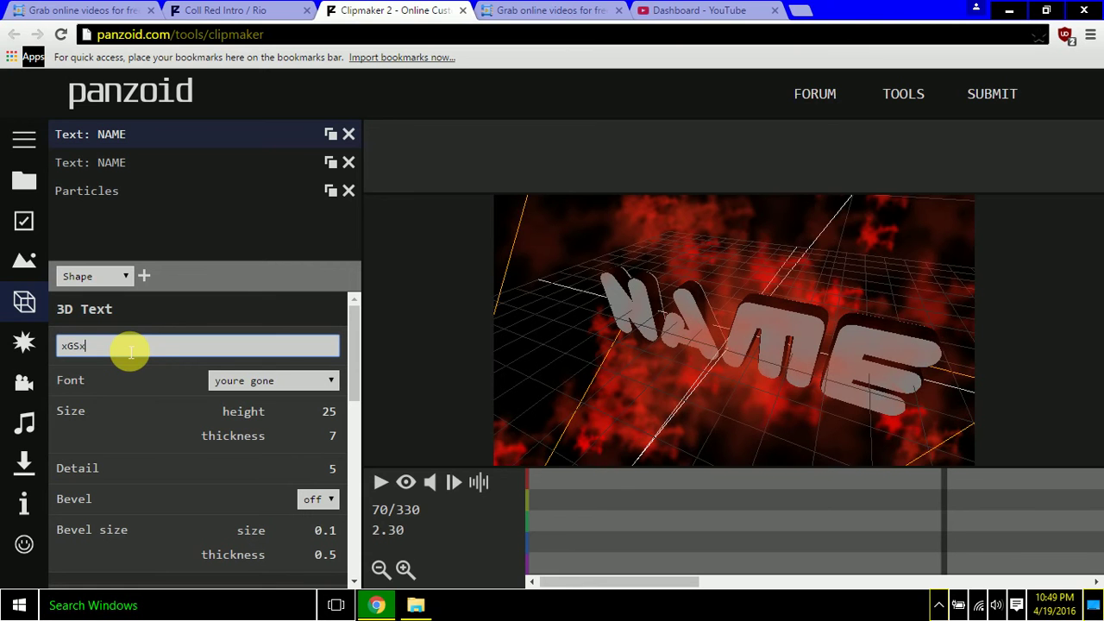
{"action": "type", "text": "_COD"}
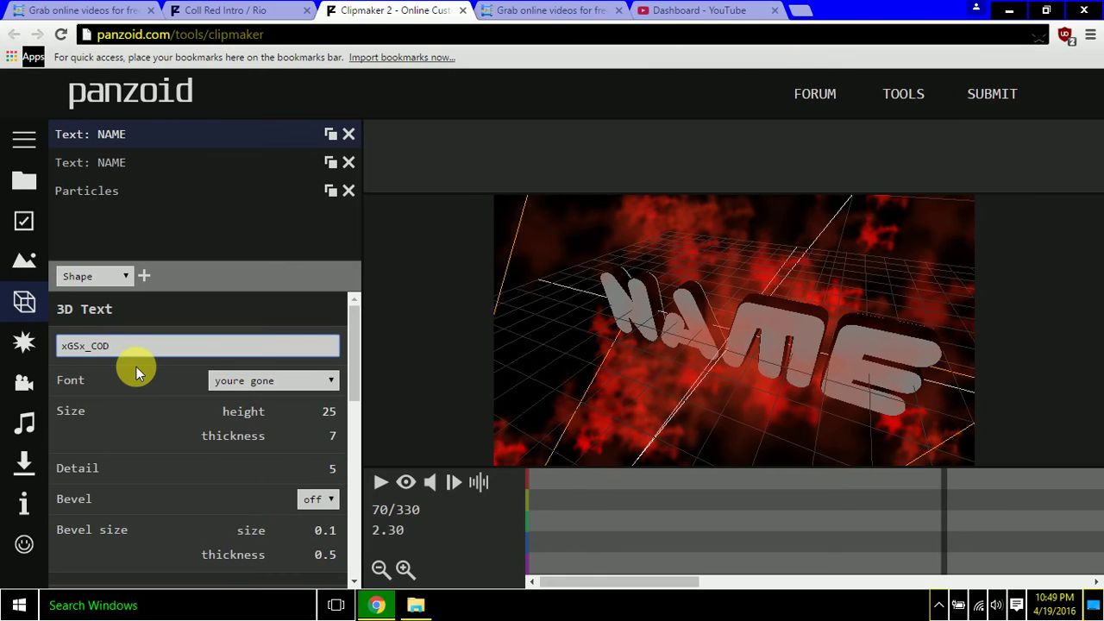
{"action": "type", "text": "yt"}
{"action": "left_click", "coordinate": [270, 380]}
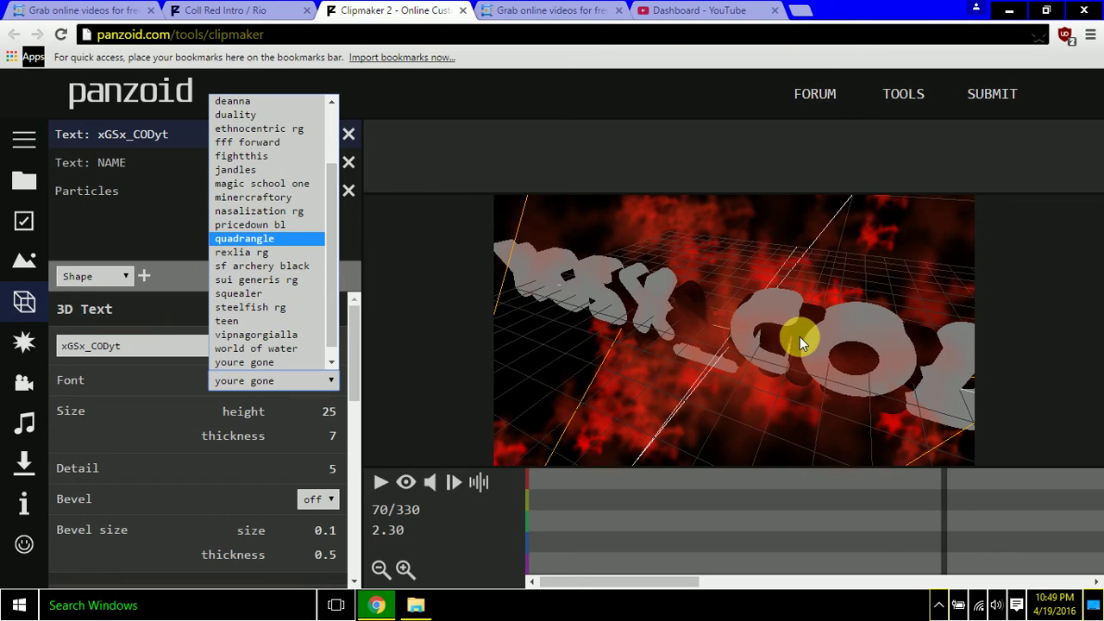
{"action": "left_click", "coordinate": [69, 165]}
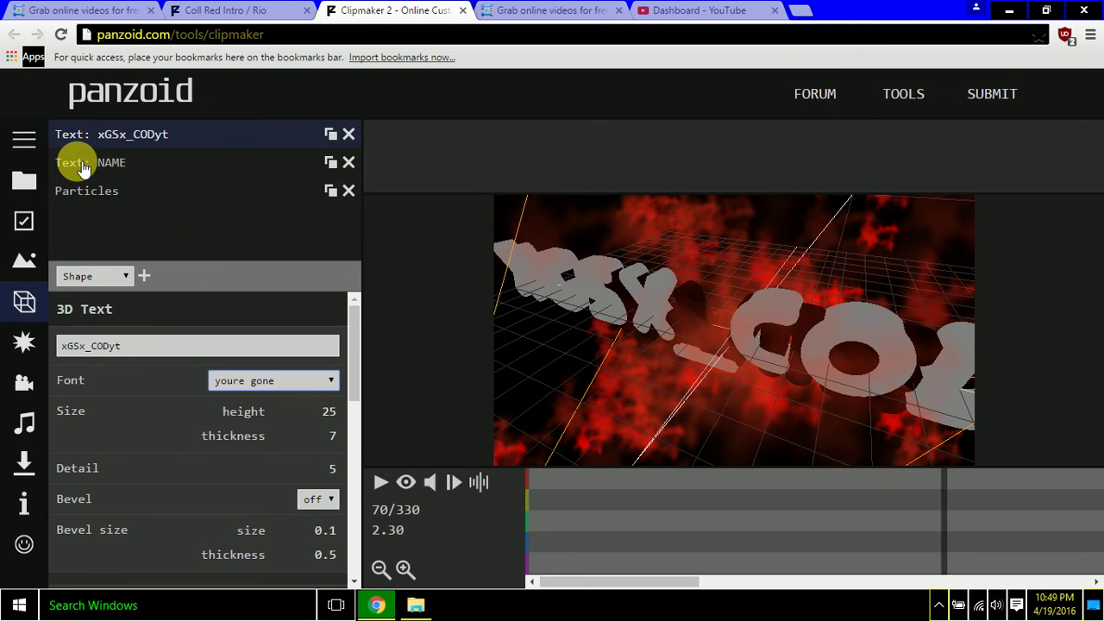